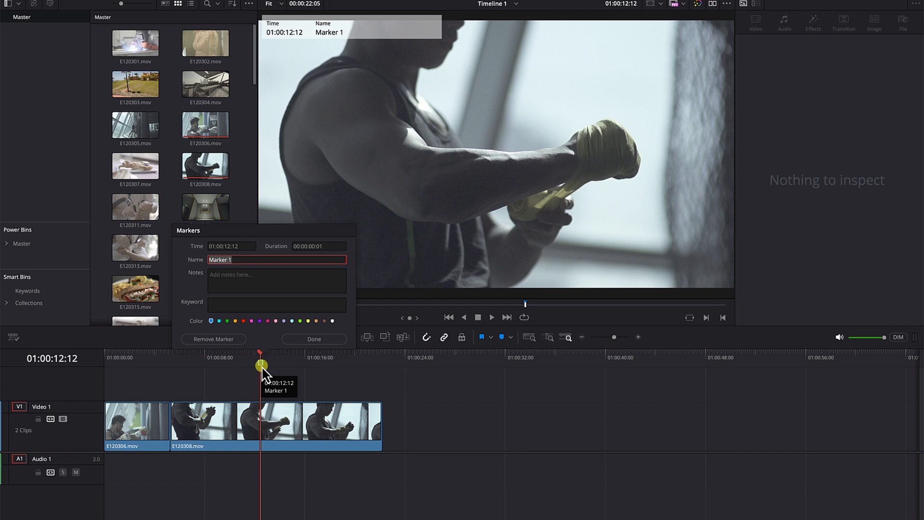
Step: Name the timeline marker at 01:00:12:12 ABC
{"action": "type", "text": "ABC"}
{"action": "key", "text": "Return"}
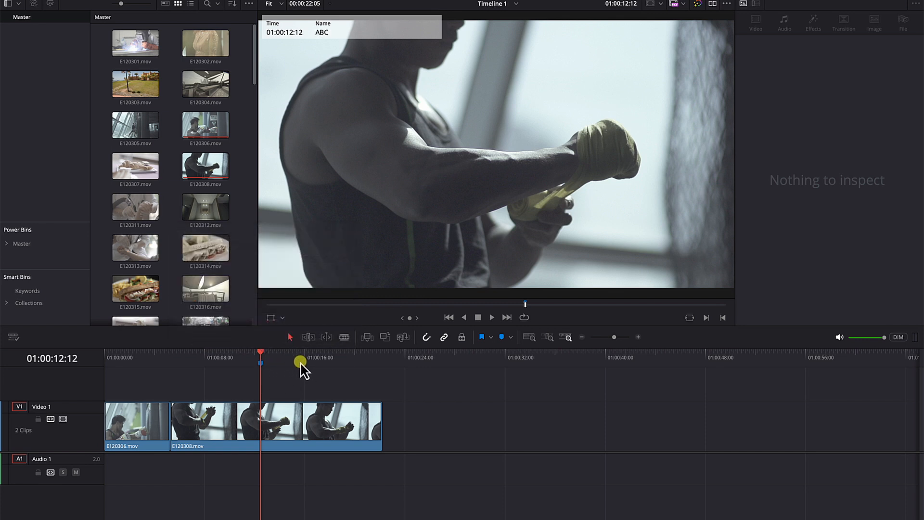
Step: Add a marker to the E120308.mov clip on the timeline at 01:00:15:24 and name it xyz
{"action": "left_click", "coordinate": [298, 361]}
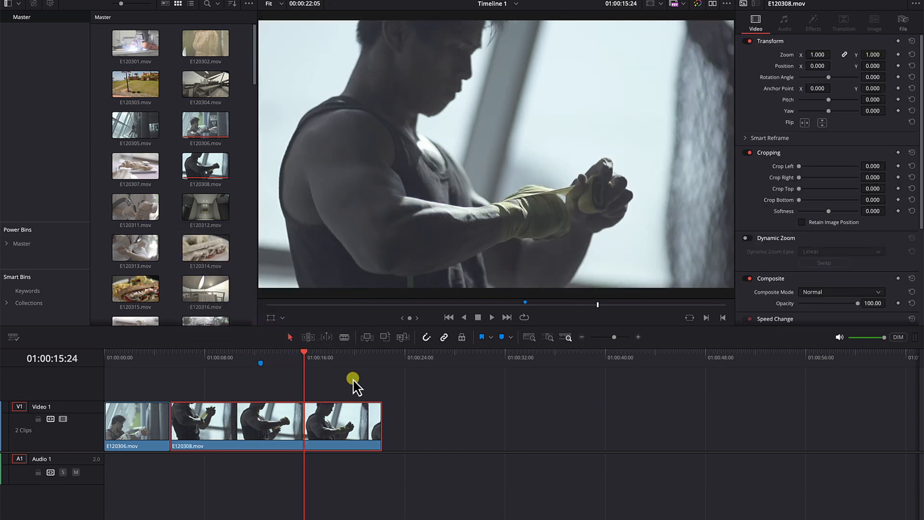
{"action": "left_click", "coordinate": [332, 423]}
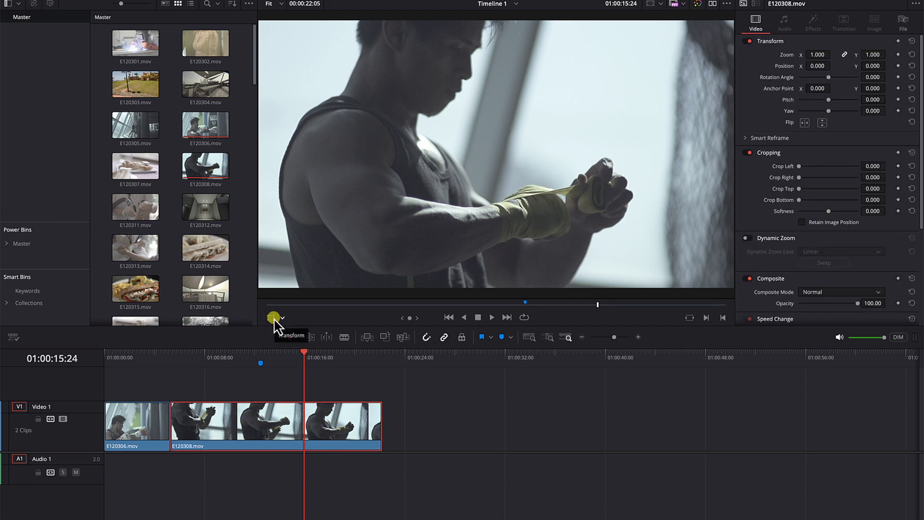
{"action": "key", "text": "m"}
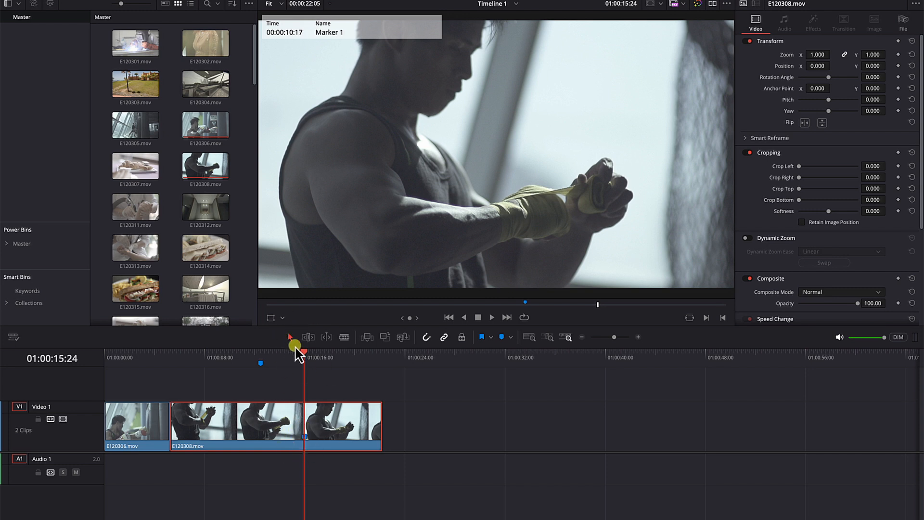
{"action": "key", "text": "m"}
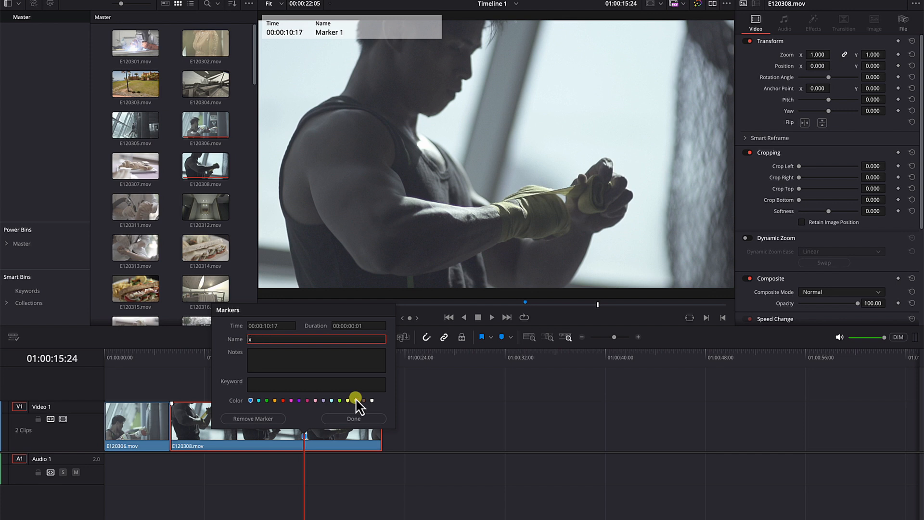
{"action": "key", "text": "Return"}
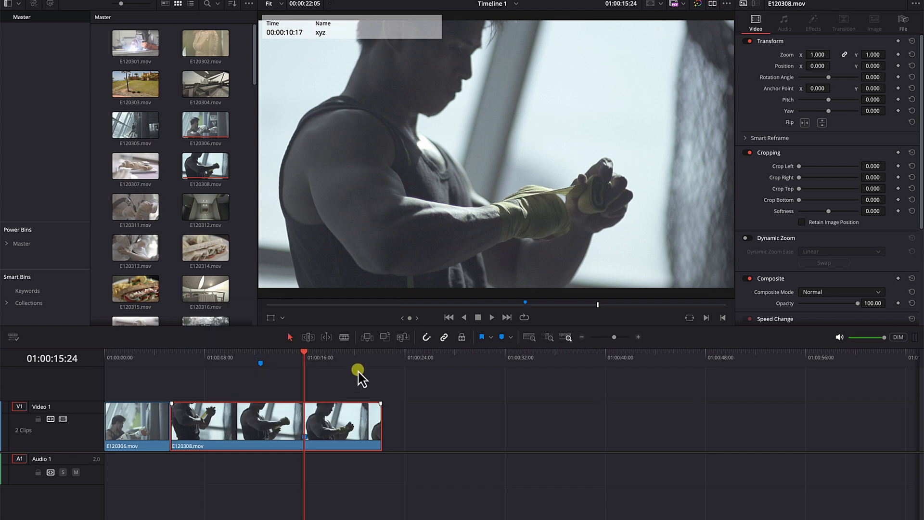
Step: Deselect the timeline clip, then load E120305.mov into the source viewer with source and timeline viewers shown side by side
{"action": "left_click", "coordinate": [355, 356]}
{"action": "left_click", "coordinate": [387, 391]}
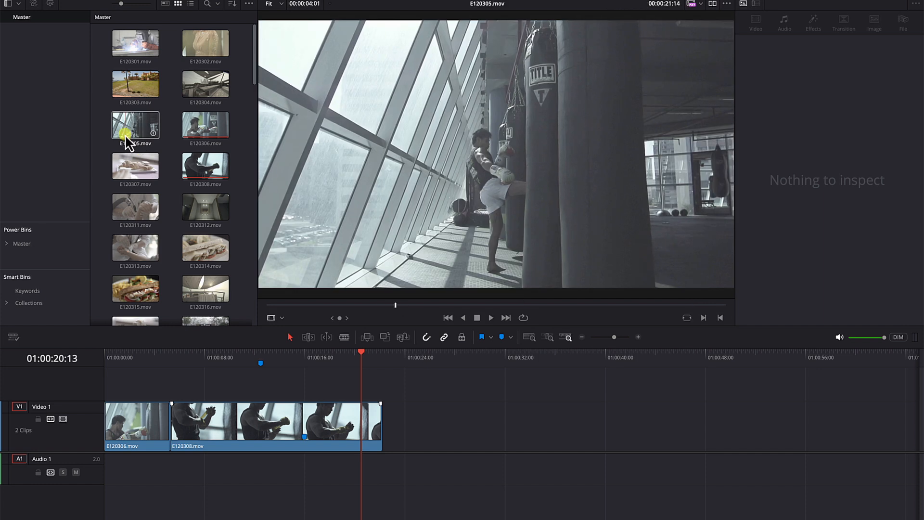
{"action": "left_click", "coordinate": [126, 130]}
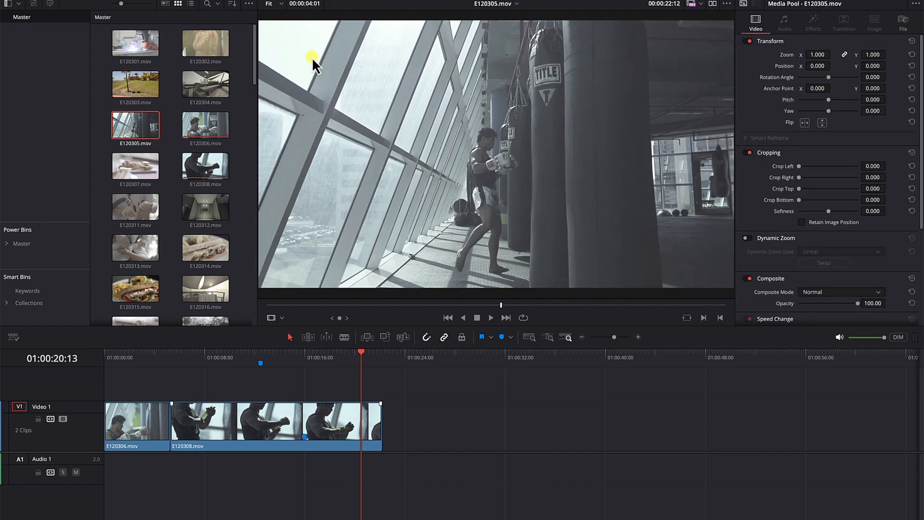
{"action": "left_click", "coordinate": [893, 2]}
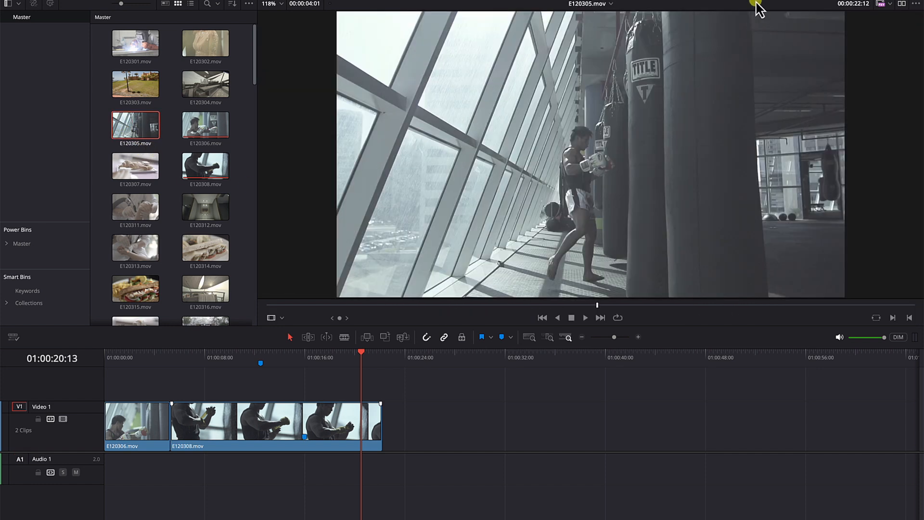
{"action": "left_click", "coordinate": [902, 3]}
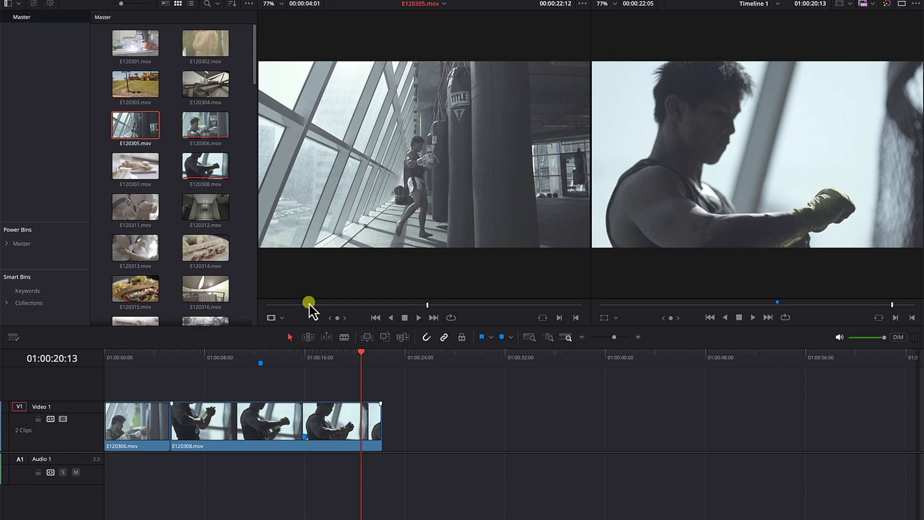
Step: Add a marker to the source clip E120305.mov at 00:00:21:04 and name it zxc
{"action": "left_click", "coordinate": [352, 304]}
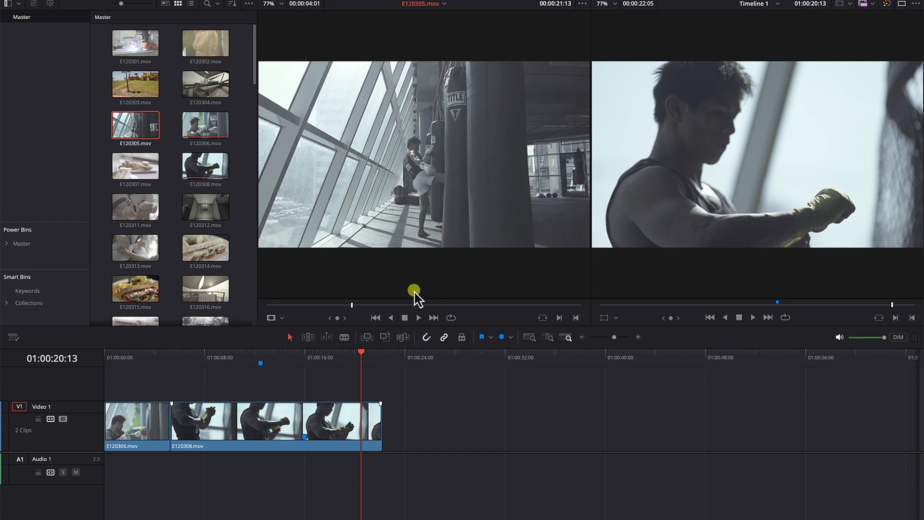
{"action": "left_click_drag", "start_coordinate": [352, 305], "coordinate": [323, 340]}
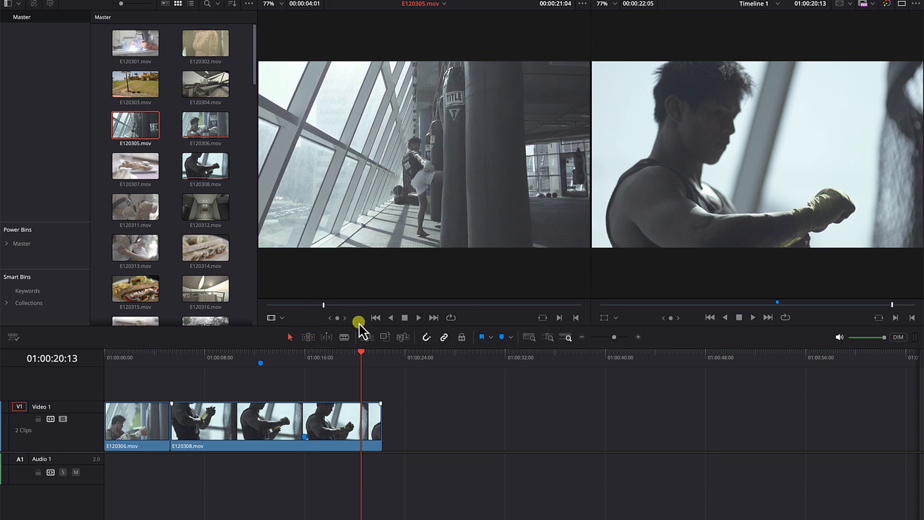
{"action": "left_click", "coordinate": [502, 337]}
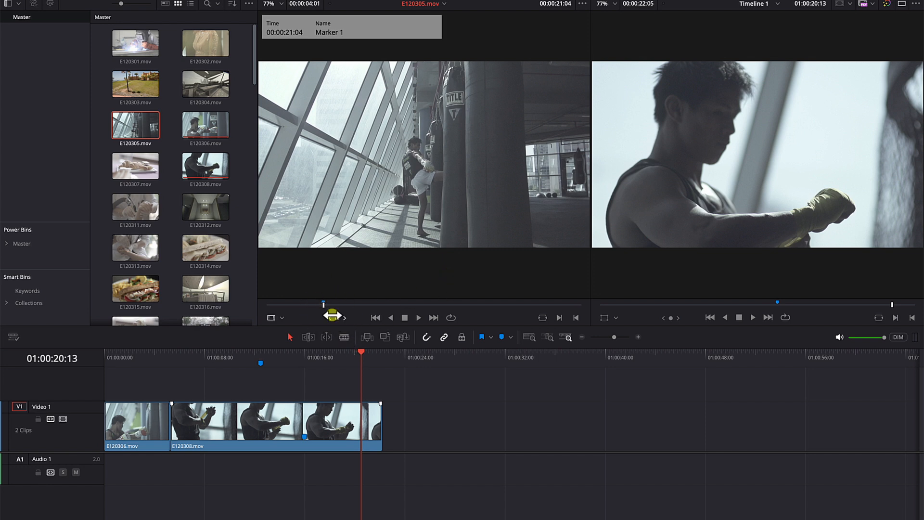
{"action": "key", "text": "m"}
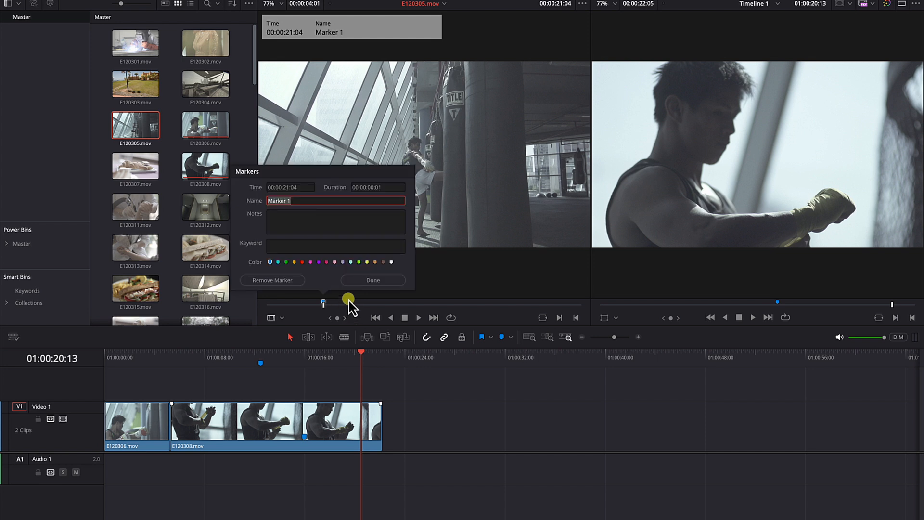
{"action": "type", "text": "zxc"}
{"action": "left_click", "coordinate": [373, 280]}
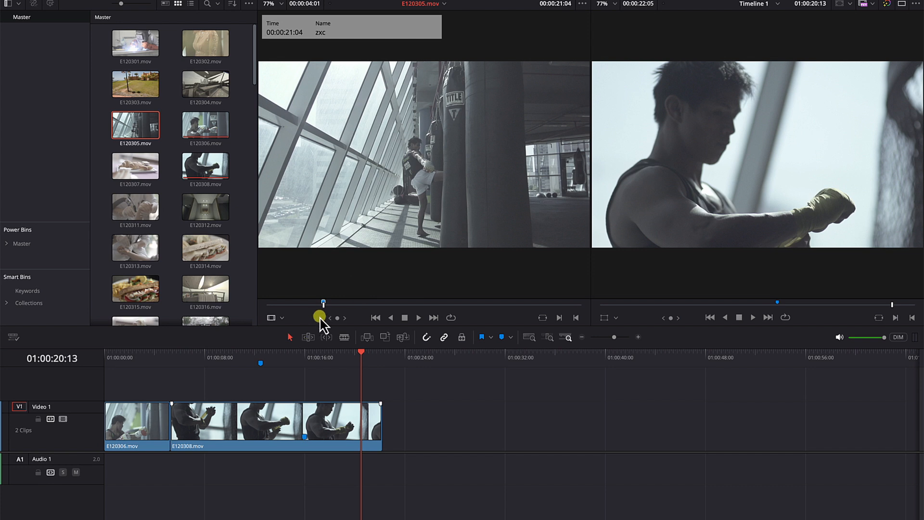
Step: Remove the zxc marker from the source clip E120305.mov
{"action": "left_click_drag", "start_coordinate": [325, 308], "coordinate": [321, 309]}
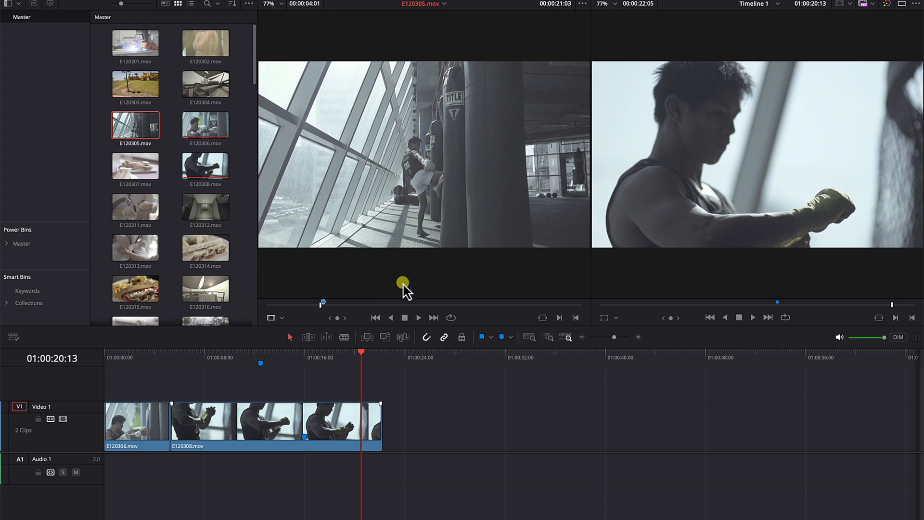
{"action": "double_click", "coordinate": [323, 302]}
{"action": "left_click", "coordinate": [292, 283]}
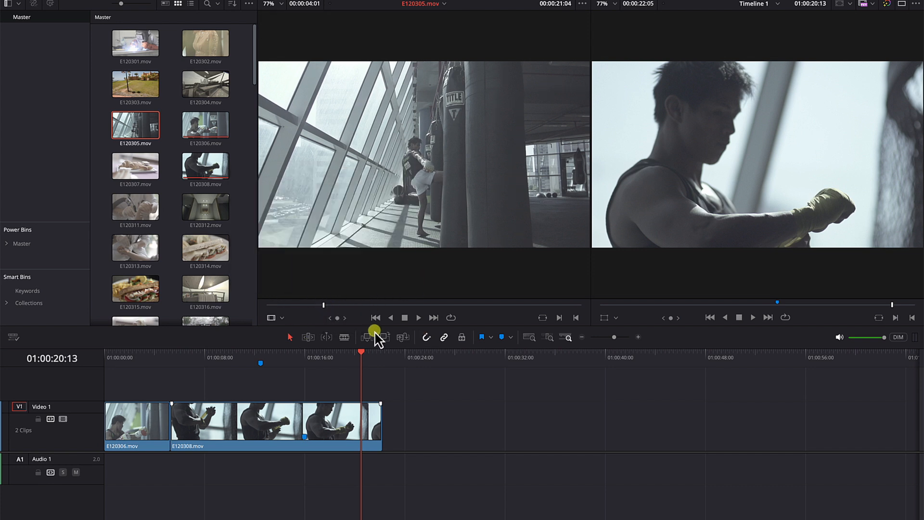
Step: Add a marker to the source clip E120305.mov at 00:00:20:16 and name it Hitting sandbag
{"action": "left_click_drag", "start_coordinate": [324, 308], "coordinate": [283, 311]}
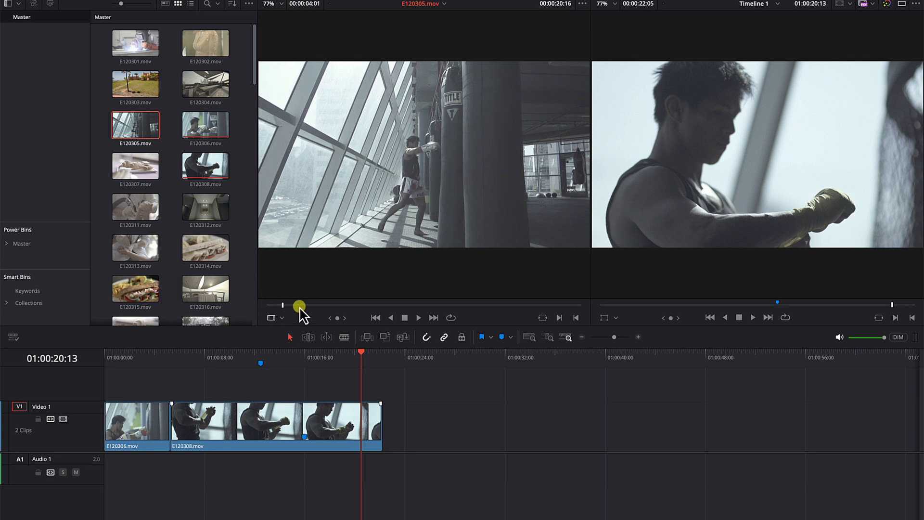
{"action": "key", "text": "m"}
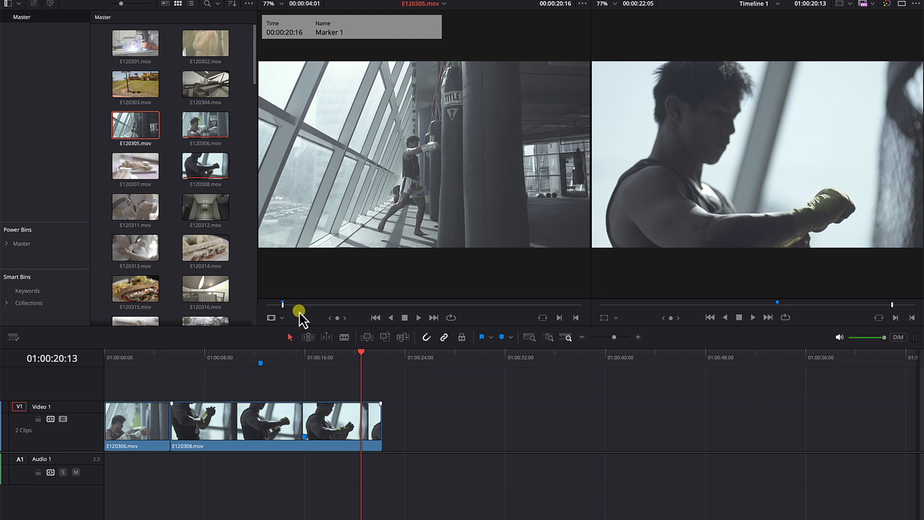
{"action": "double_click", "coordinate": [282, 304]}
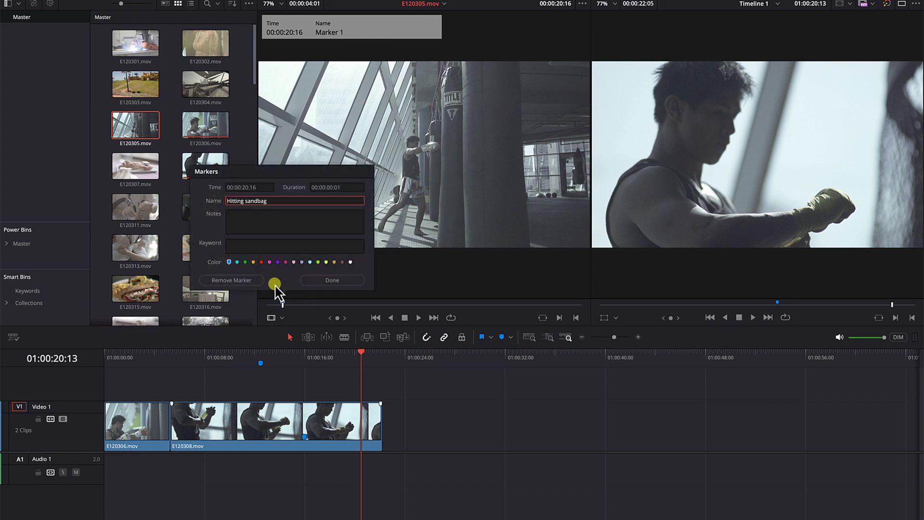
{"action": "type", "text": "Hitting sandbag"}
{"action": "key", "text": "Return"}
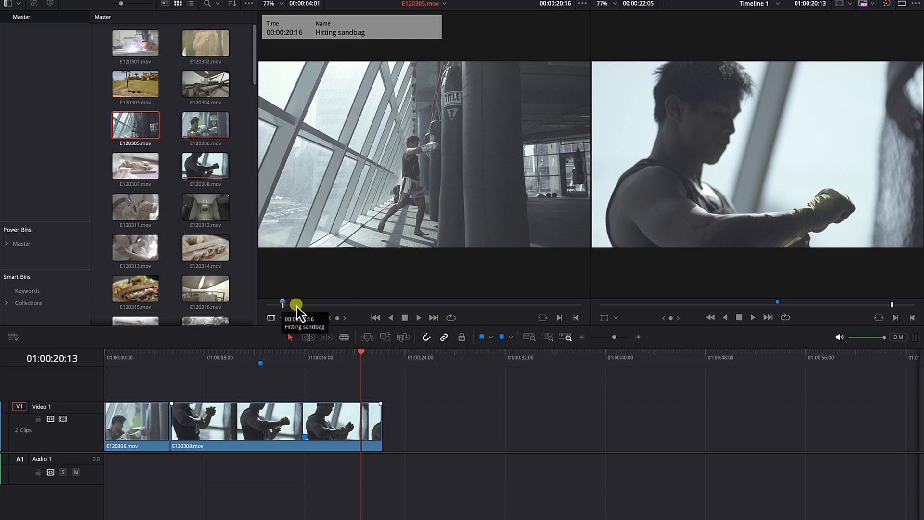
Step: Add a marker to the source clip E120305.mov at 00:00:23:05 and name it Glove
{"action": "mouse_move", "coordinate": [289, 309]}
{"action": "left_mouse_down"}
{"action": "mouse_move", "coordinate": [512, 305]}
{"action": "mouse_move", "coordinate": [486, 315]}
{"action": "mouse_move", "coordinate": [527, 318]}
{"action": "mouse_move", "coordinate": [500, 321]}
{"action": "mouse_move", "coordinate": [508, 301]}
{"action": "mouse_move", "coordinate": [452, 307]}
{"action": "mouse_move", "coordinate": [494, 308]}
{"action": "mouse_move", "coordinate": [484, 308]}
{"action": "left_mouse_up"}
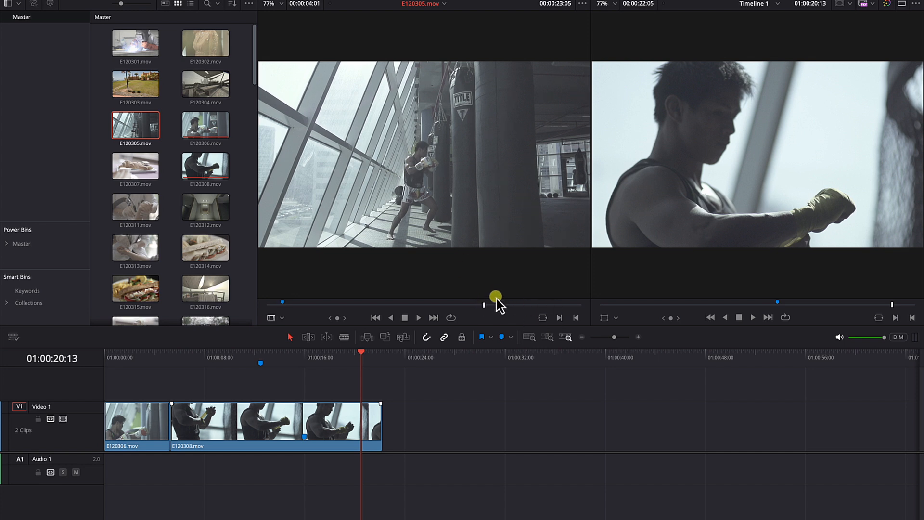
{"action": "key", "text": "ctrl+m"}
{"action": "type", "text": "Glove"}
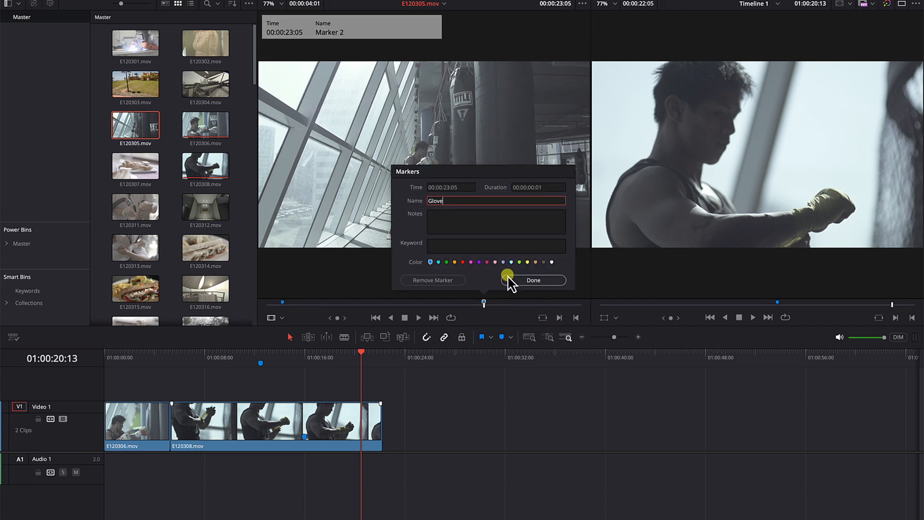
{"action": "left_click", "coordinate": [508, 278]}
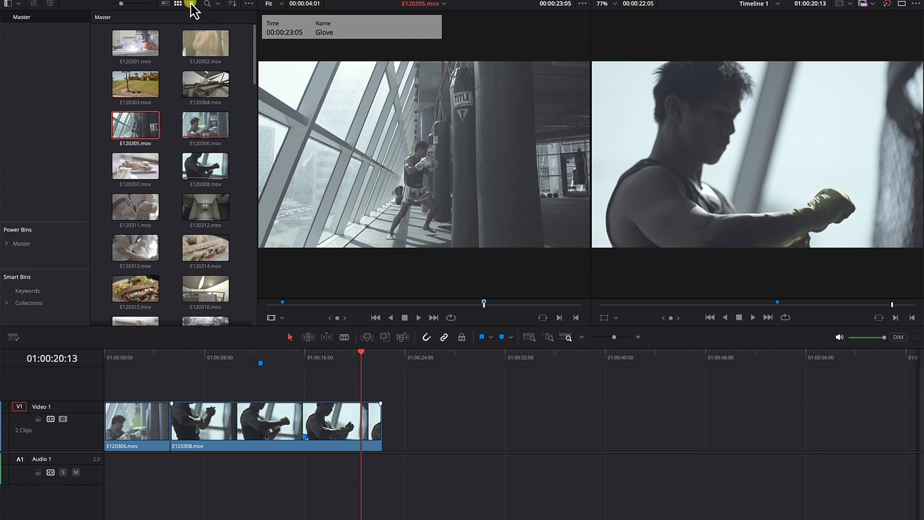
Step: Show the media pool as a list and preview the Hitting sandbag marker entry under E120305.mov in the source viewer
{"action": "left_click", "coordinate": [190, 4]}
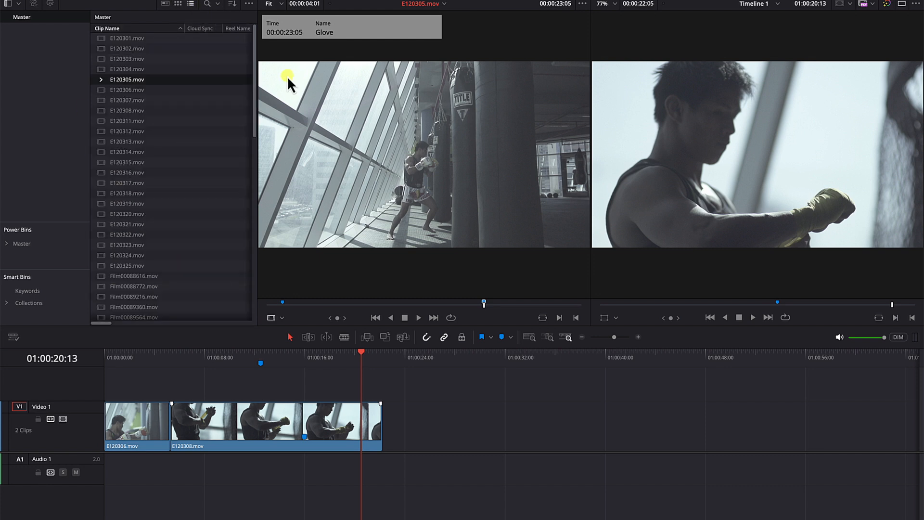
{"action": "left_click", "coordinate": [101, 80]}
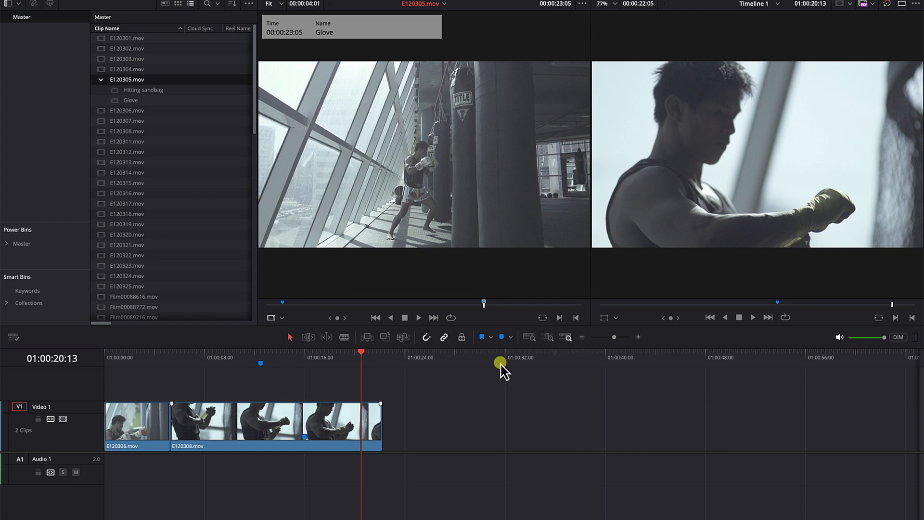
{"action": "left_click", "coordinate": [116, 91]}
{"action": "left_click_drag", "start_coordinate": [267, 305], "coordinate": [392, 305]}
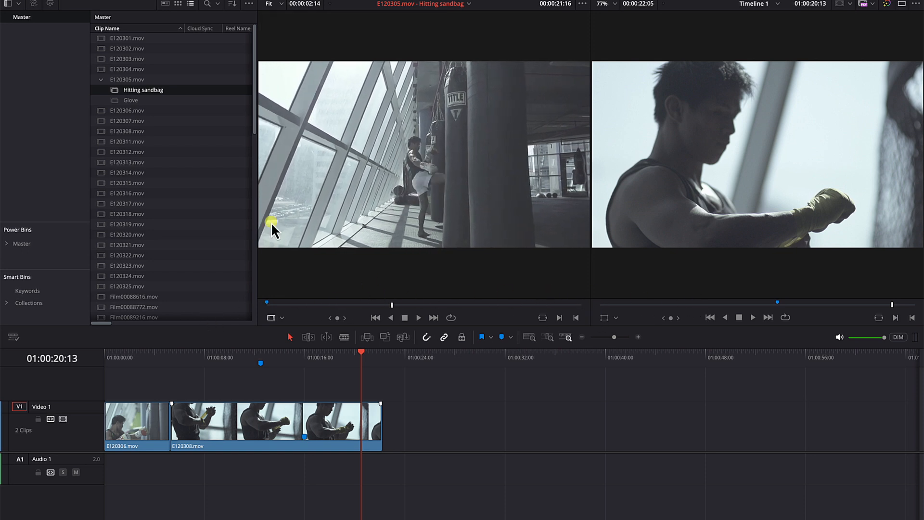
Step: Place the Glove marker entry of E120305.mov on Video 1 at about 01:00:29:11, leaving a gap after the existing clips
{"action": "left_click", "coordinate": [101, 80]}
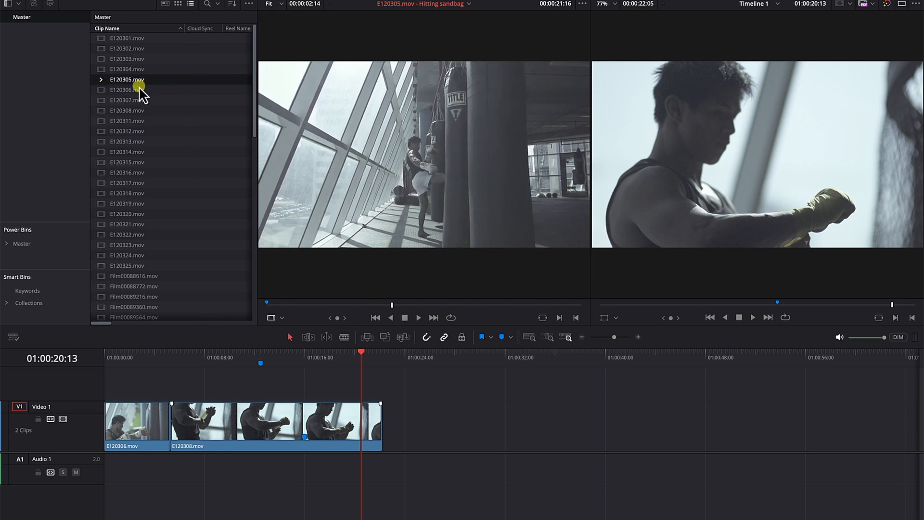
{"action": "left_click", "coordinate": [101, 80]}
{"action": "left_click_drag", "start_coordinate": [119, 100], "coordinate": [472, 418]}
Step: Play and scrub through the Glove section of E120305.mov on the timeline to examine its range
{"action": "left_click_drag", "start_coordinate": [470, 354], "coordinate": [472, 355]}
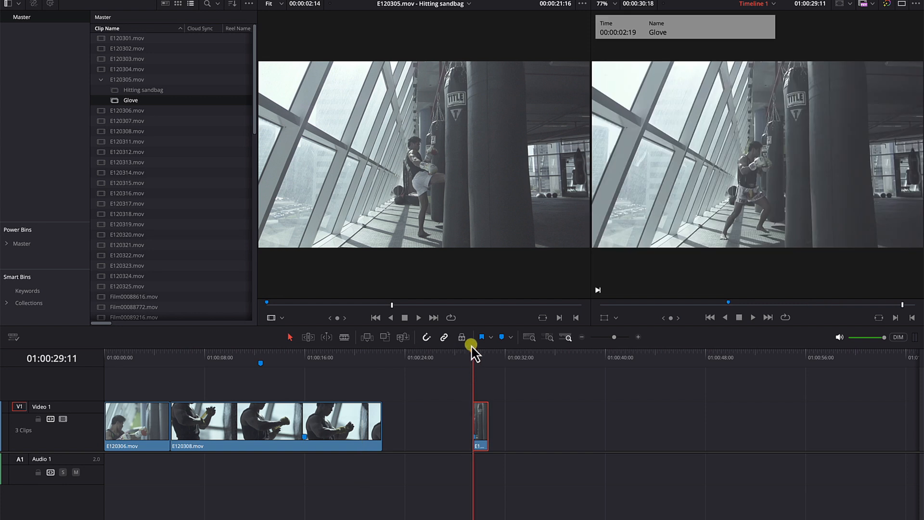
{"action": "scroll", "coordinate": [496, 371], "scroll_direction": "up", "scroll_amount": 3}
{"action": "key", "text": "space"}
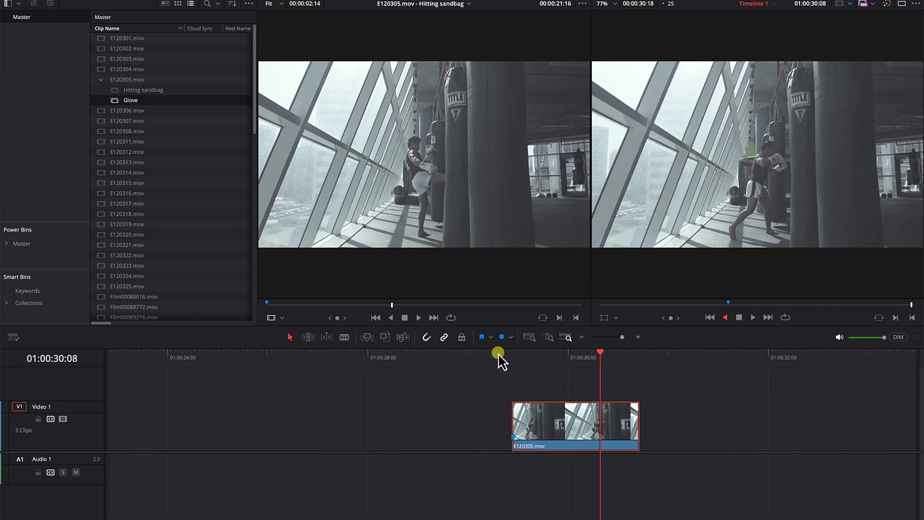
{"action": "left_click", "coordinate": [504, 356]}
{"action": "left_click_drag", "start_coordinate": [517, 359], "coordinate": [556, 356]}
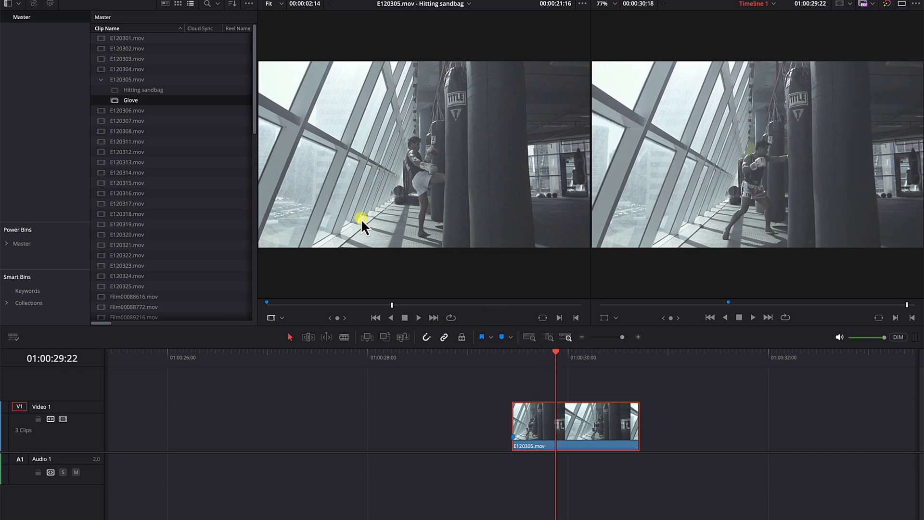
Step: Scrub through the Hitting sandbag section in the source viewer and compare it with the full E120305.mov clip
{"action": "double_click", "coordinate": [113, 91]}
{"action": "mouse_move", "coordinate": [308, 312]}
{"action": "left_mouse_down"}
{"action": "mouse_move", "coordinate": [620, 309]}
{"action": "mouse_move", "coordinate": [302, 308]}
{"action": "mouse_move", "coordinate": [402, 313]}
{"action": "mouse_move", "coordinate": [236, 322]}
{"action": "left_mouse_up"}
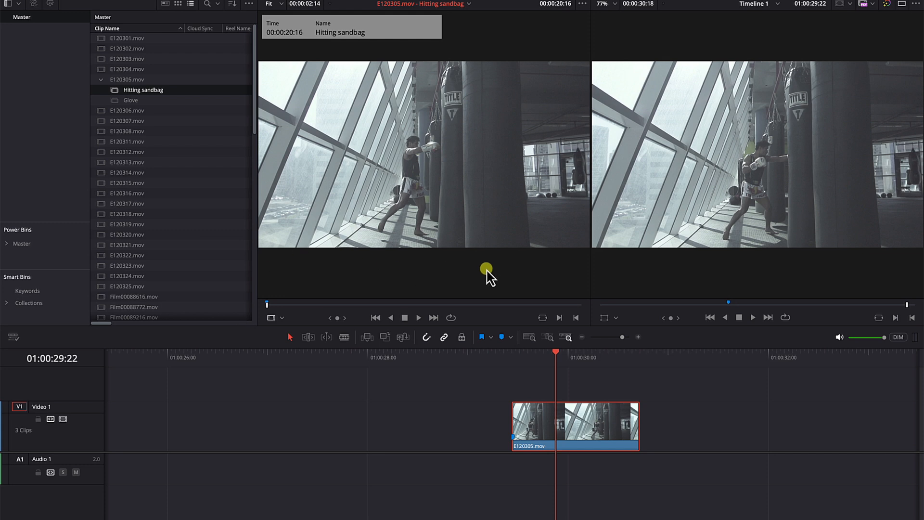
{"action": "left_click", "coordinate": [269, 307]}
{"action": "left_click_drag", "start_coordinate": [269, 307], "coordinate": [264, 308]}
{"action": "left_click_drag", "start_coordinate": [330, 306], "coordinate": [612, 310]}
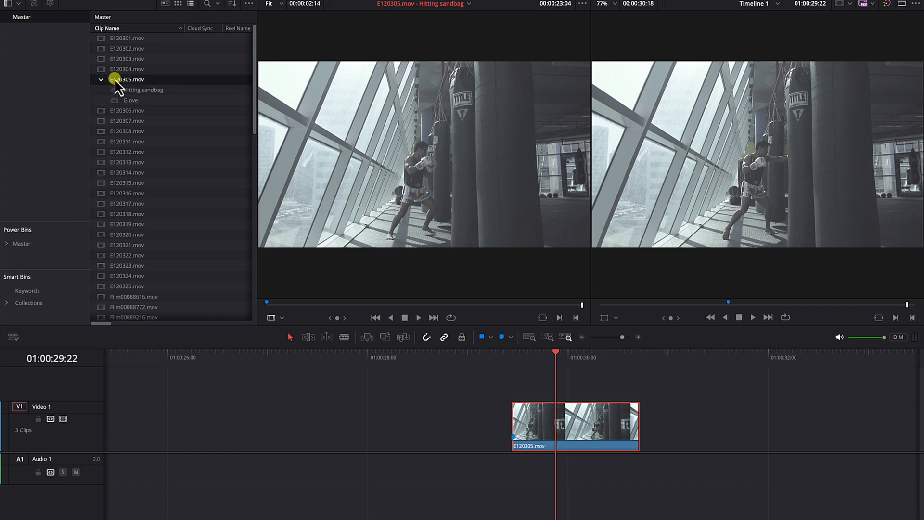
{"action": "left_click", "coordinate": [133, 79]}
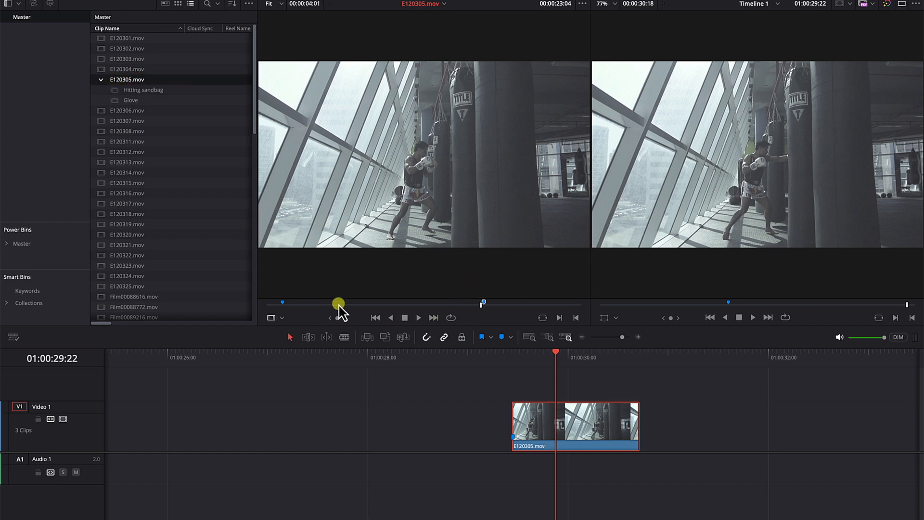
{"action": "left_click_drag", "start_coordinate": [481, 304], "coordinate": [437, 305]}
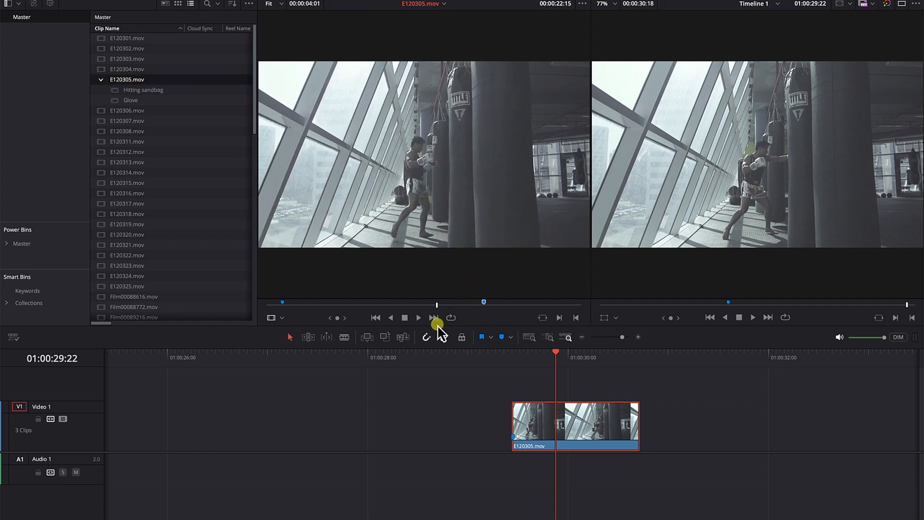
Step: Compare the Hitting sandbag and Glove marker entries with the full E120305.mov clip, showing the whole timeline
{"action": "left_click", "coordinate": [115, 90]}
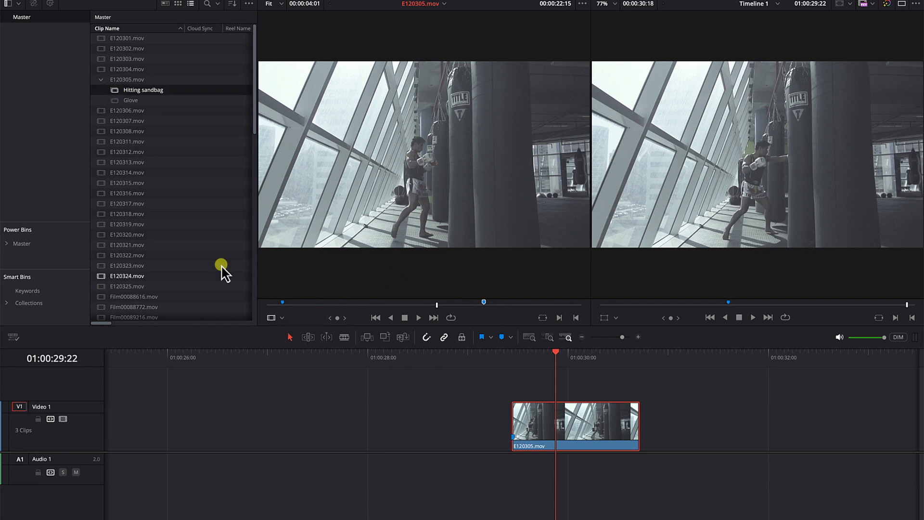
{"action": "left_click", "coordinate": [118, 101]}
{"action": "key", "text": "shift+z"}
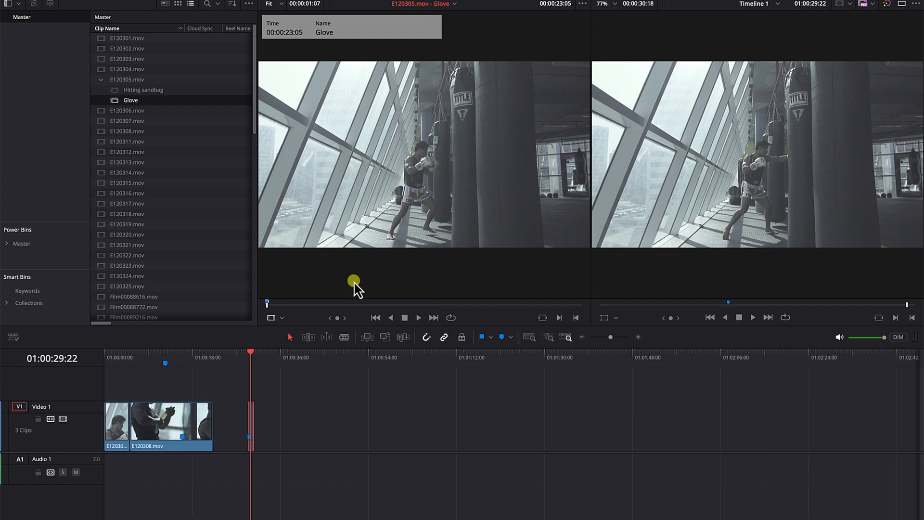
{"action": "left_click", "coordinate": [135, 81]}
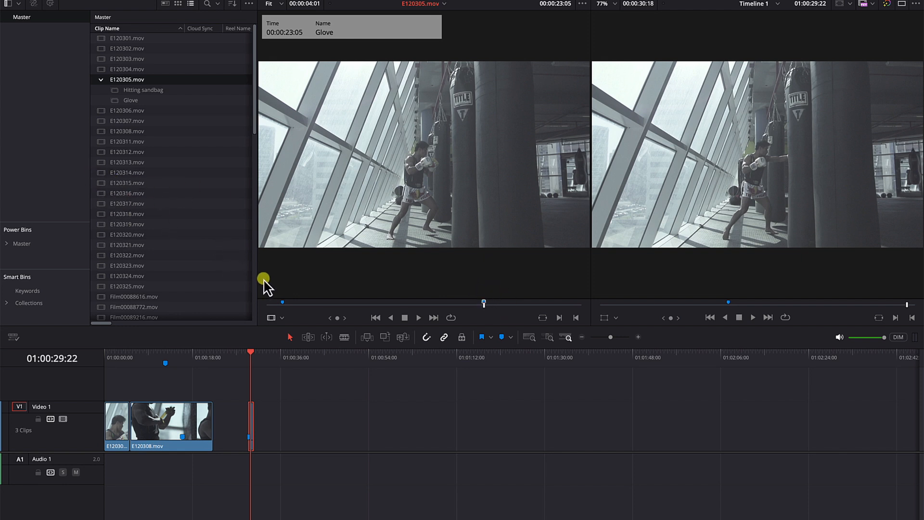
Step: Shorten the Hitting sandbag entry to 1 second with an out point at 00:00:21:15 and place it on Video 1 at about 01:00:40
{"action": "left_click", "coordinate": [115, 90]}
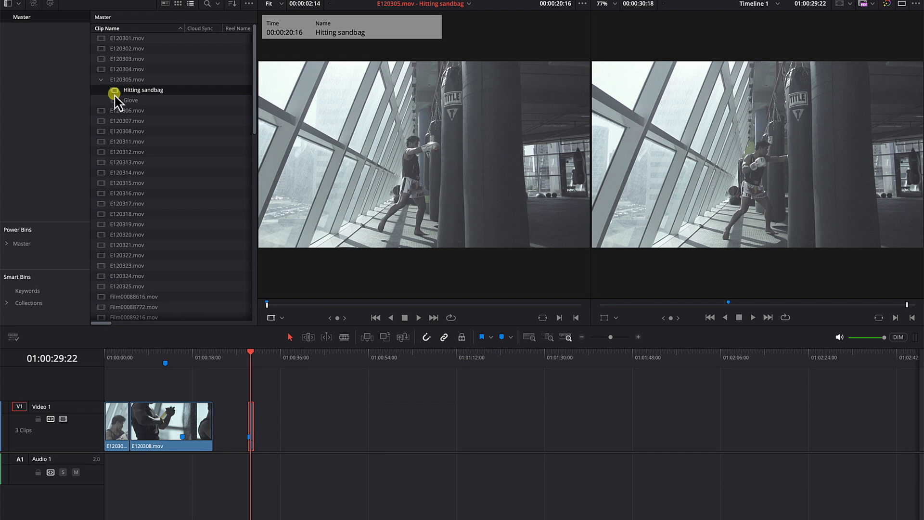
{"action": "left_click_drag", "start_coordinate": [288, 306], "coordinate": [386, 310]}
{"action": "left_click", "coordinate": [574, 317]}
{"action": "left_click_drag", "start_coordinate": [310, 233], "coordinate": [298, 423]}
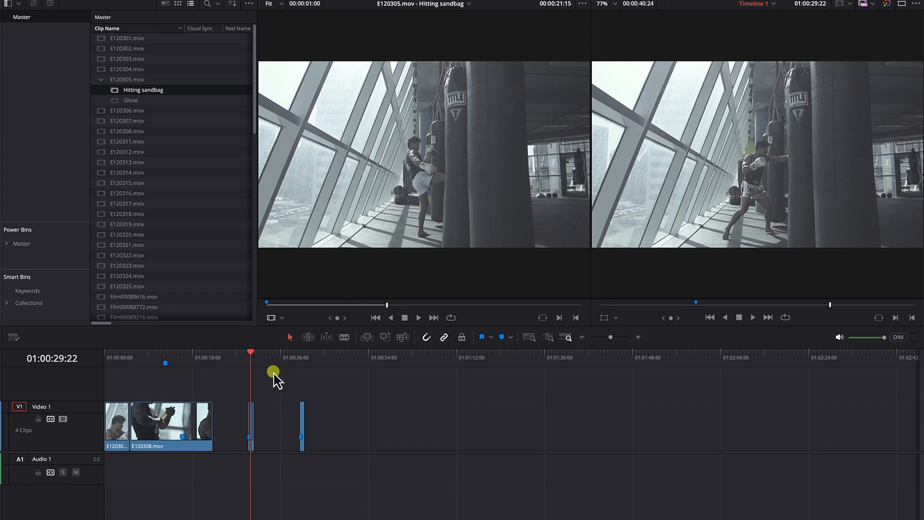
Step: Scrub and play through the newly placed Hitting sandbag clip on the timeline to check its content
{"action": "key", "text": "super+equal"}
{"action": "key", "text": "super+equal"}
{"action": "left_click_drag", "start_coordinate": [696, 359], "coordinate": [708, 361]}
{"action": "key", "text": "space"}
{"action": "key", "text": "space"}
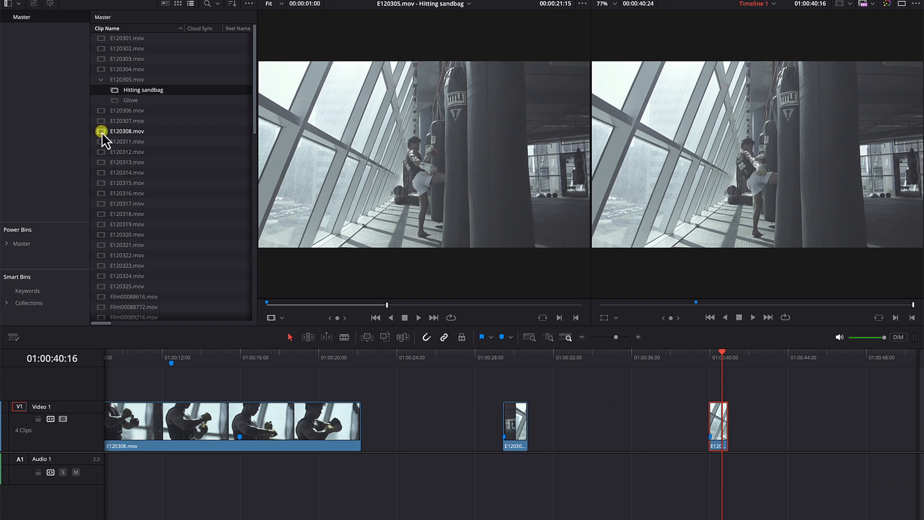
Step: Load E120312.mov in the source viewer, add a marker at 00:01:41:18 and name it after the mirror
{"action": "left_click", "coordinate": [109, 152]}
{"action": "left_click_drag", "start_coordinate": [299, 307], "coordinate": [298, 319]}
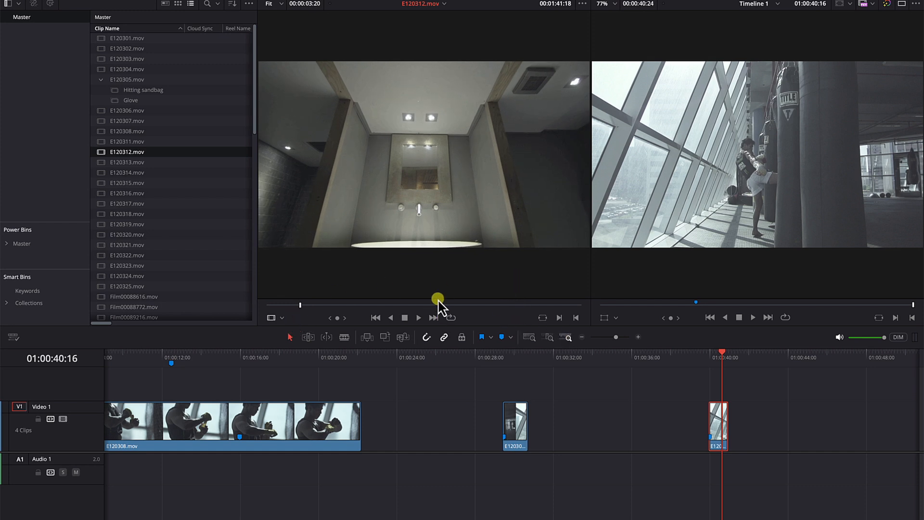
{"action": "key", "text": "m"}
{"action": "key", "text": "m"}
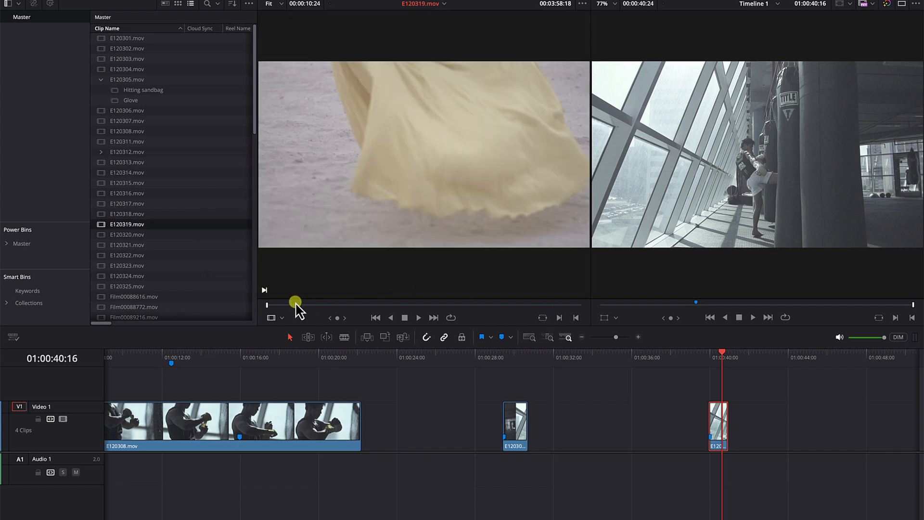
Step: Load E120319.mov in the source viewer and add a marker named Dress at 00:03:59:09
{"action": "mouse_move", "coordinate": [279, 306]}
{"action": "left_mouse_down"}
{"action": "mouse_move", "coordinate": [448, 295]}
{"action": "mouse_move", "coordinate": [268, 310]}
{"action": "mouse_move", "coordinate": [295, 308]}
{"action": "mouse_move", "coordinate": [274, 309]}
{"action": "mouse_move", "coordinate": [286, 308]}
{"action": "left_mouse_up"}
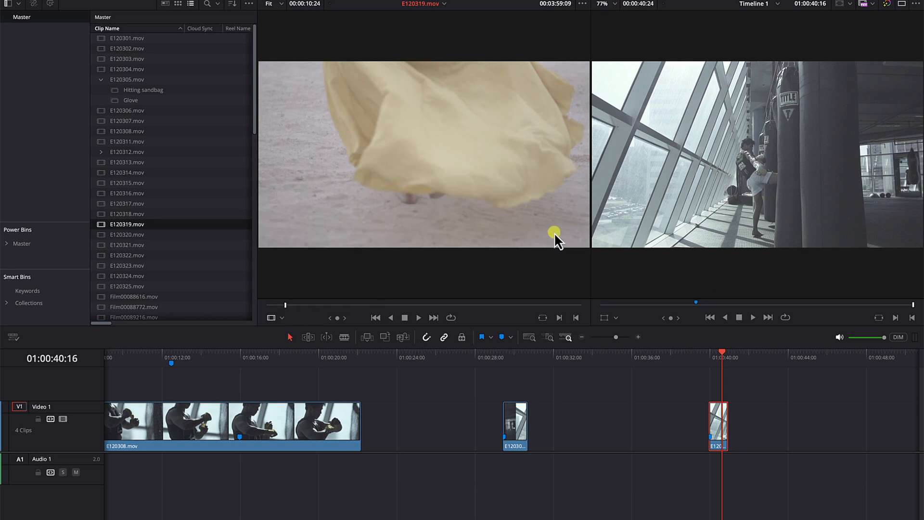
{"action": "key", "text": "m"}
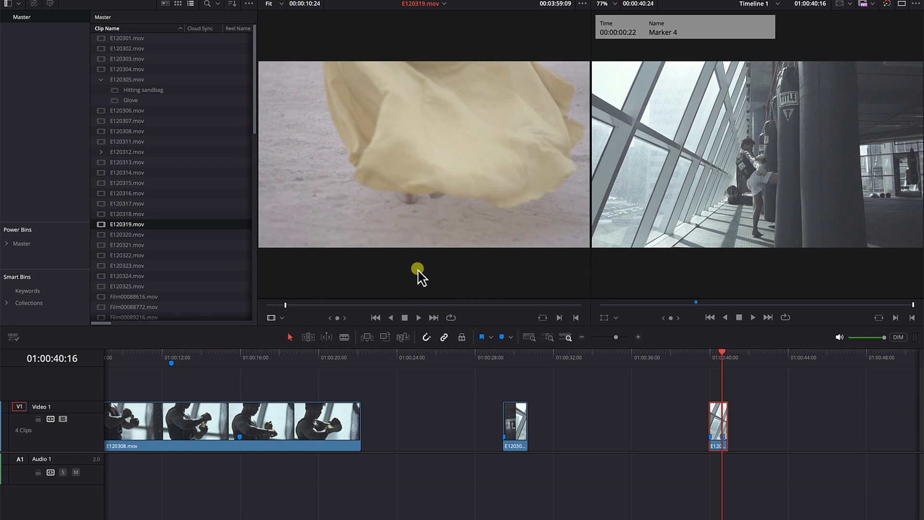
{"action": "key", "text": "m"}
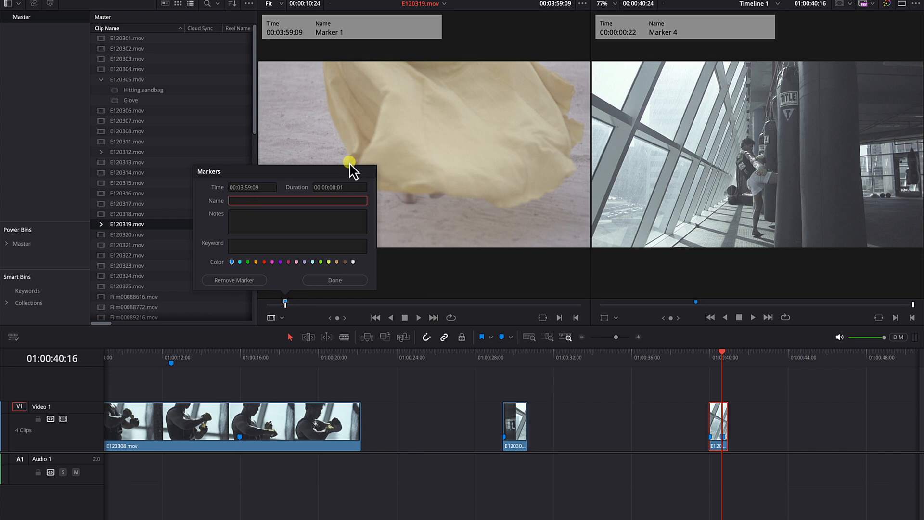
{"action": "key", "text": "Return"}
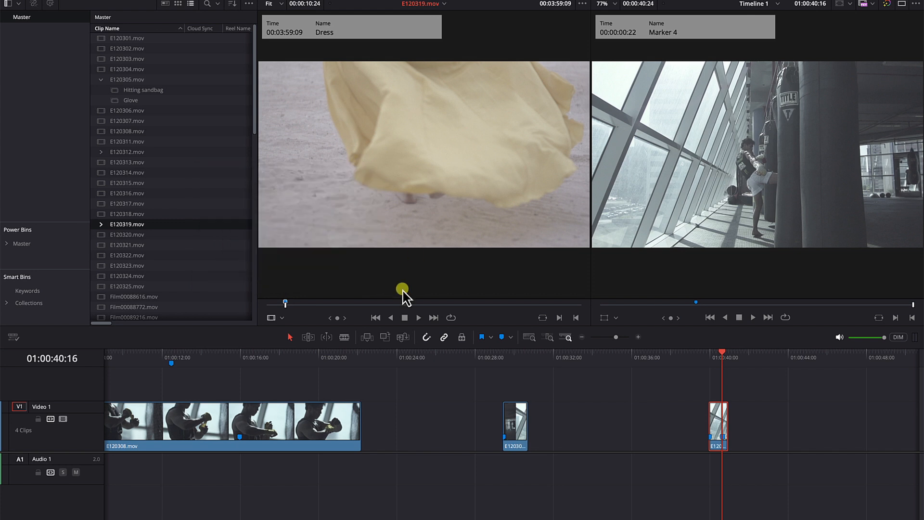
Step: Add a second marker to E120319.mov at 00:04:05:07 and name it OUt
{"action": "left_click_drag", "start_coordinate": [286, 306], "coordinate": [455, 302]}
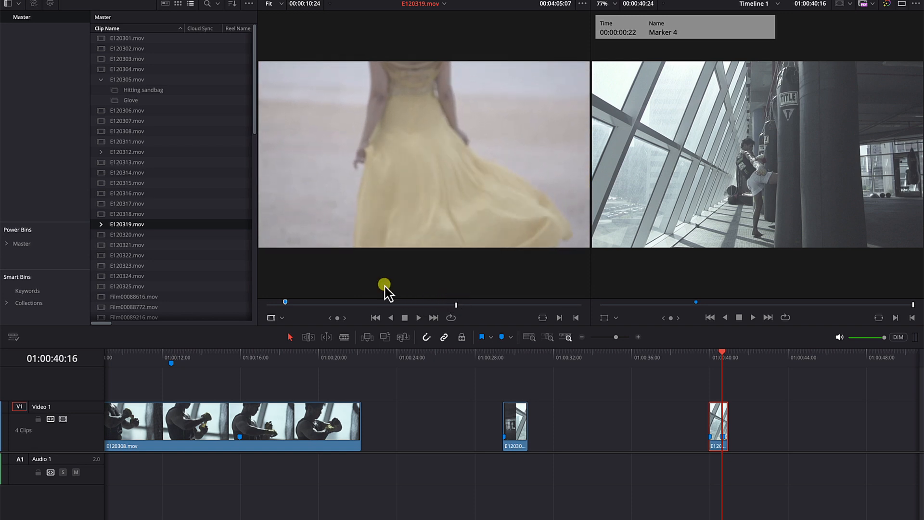
{"action": "key", "text": "m"}
{"action": "key", "text": "m"}
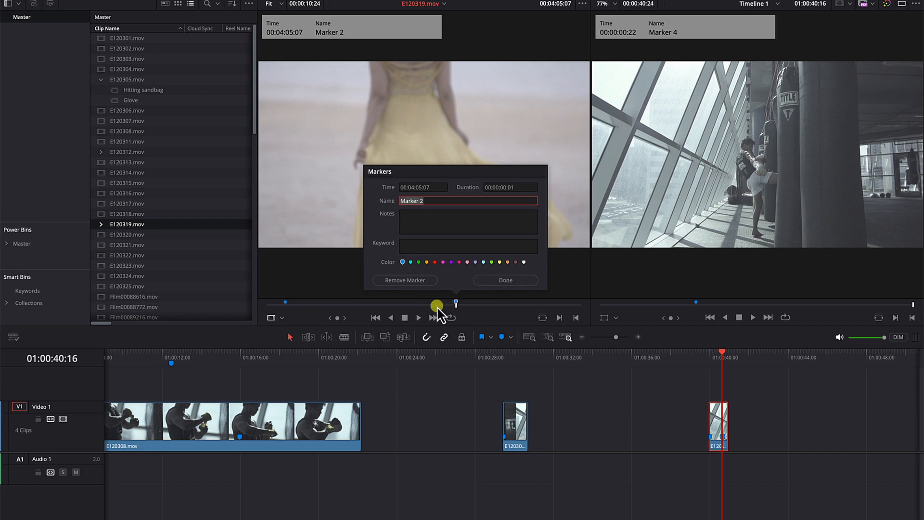
{"action": "left_click", "coordinate": [427, 279]}
Step: Place the Dress marker entry of E120319.mov on Video 1 at about 01:00:32, between the two E120305.mov clips, and scrub through it
{"action": "left_click", "coordinate": [100, 224]}
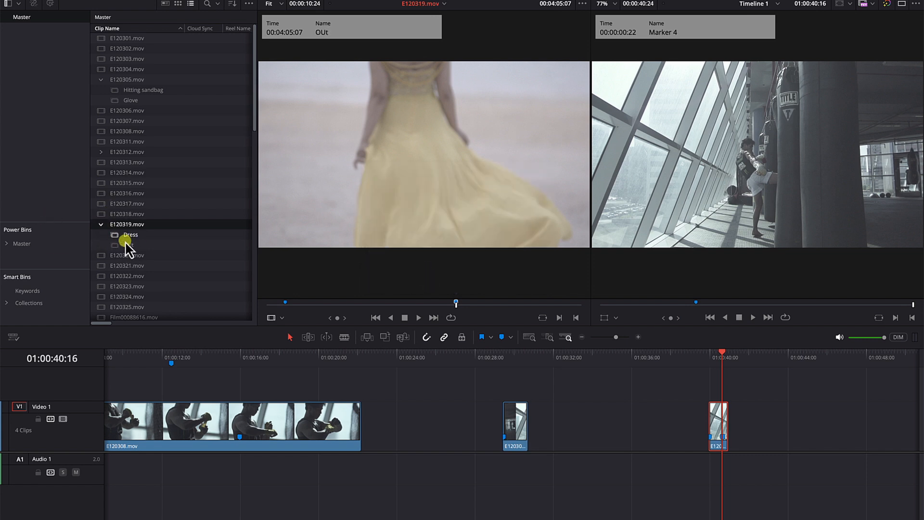
{"action": "left_click_drag", "start_coordinate": [114, 236], "coordinate": [549, 405]}
{"action": "left_click_drag", "start_coordinate": [543, 354], "coordinate": [596, 357]}
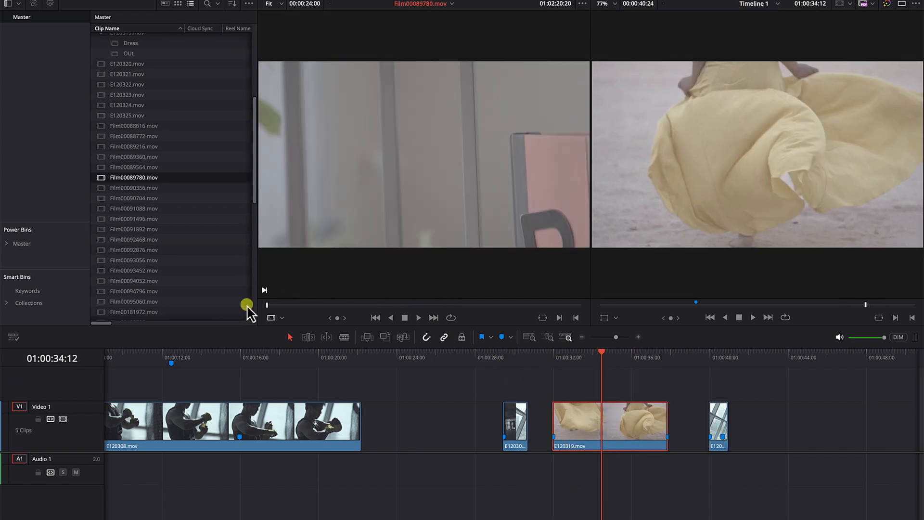
Step: Add a marker to the source clip Film00089780.mov at 01:02:28:03 and name it "looking for the book"
{"action": "mouse_move", "coordinate": [424, 318]}
{"action": "left_mouse_down"}
{"action": "mouse_move", "coordinate": [273, 309]}
{"action": "mouse_move", "coordinate": [366, 315]}
{"action": "mouse_move", "coordinate": [341, 330]}
{"action": "left_mouse_up"}
{"action": "key", "text": "m"}
{"action": "key", "text": "m"}
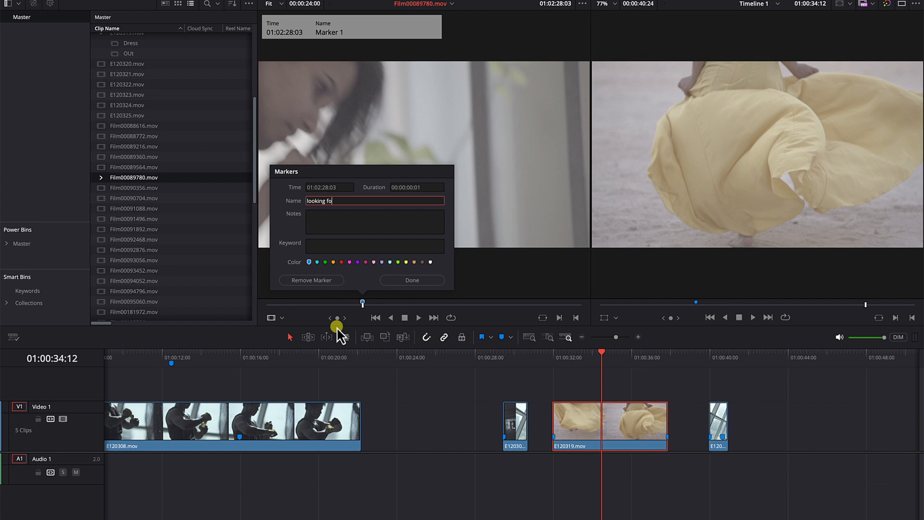
{"action": "type", "text": "looking for the bok"}
{"action": "key", "text": "BackSpace"}
{"action": "type", "text": "ok"}
{"action": "key", "text": "Return"}
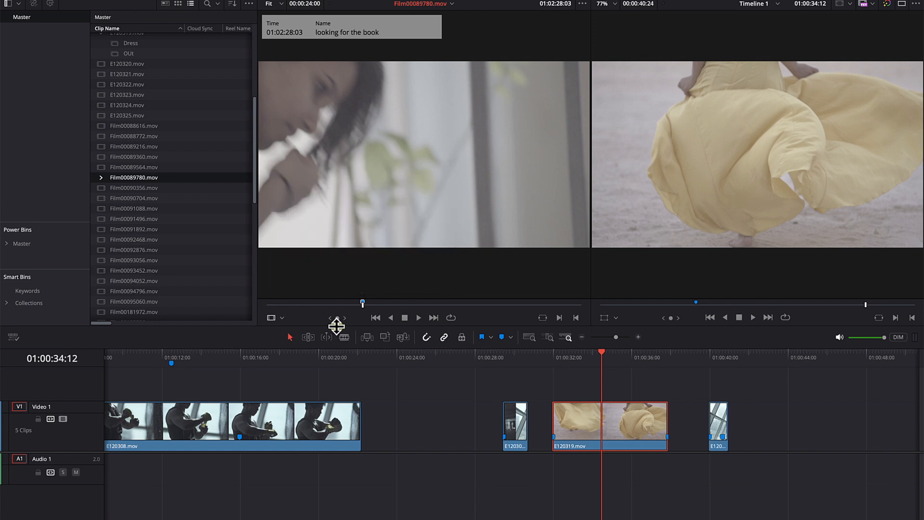
Step: Add a marker named "out" to Film00089780.mov at 01:02:29:18
{"action": "left_click", "coordinate": [383, 305]}
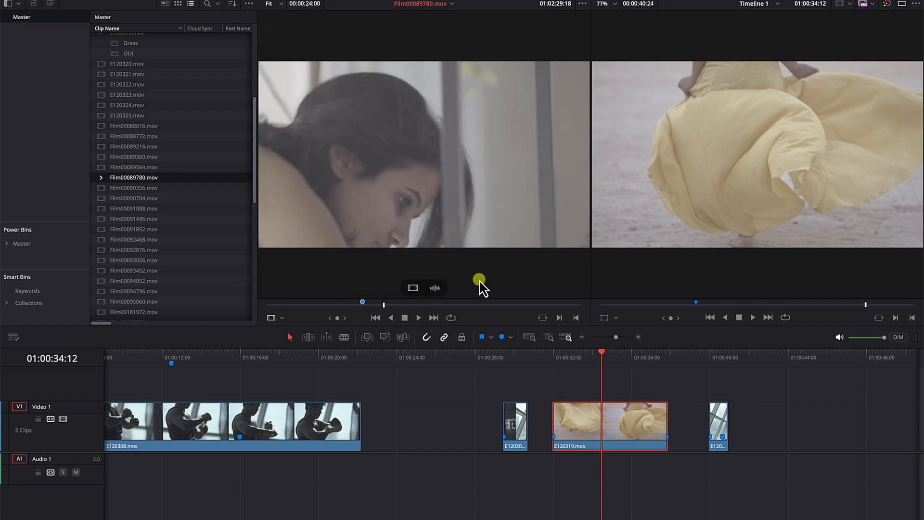
{"action": "key", "text": "m"}
{"action": "key", "text": "m"}
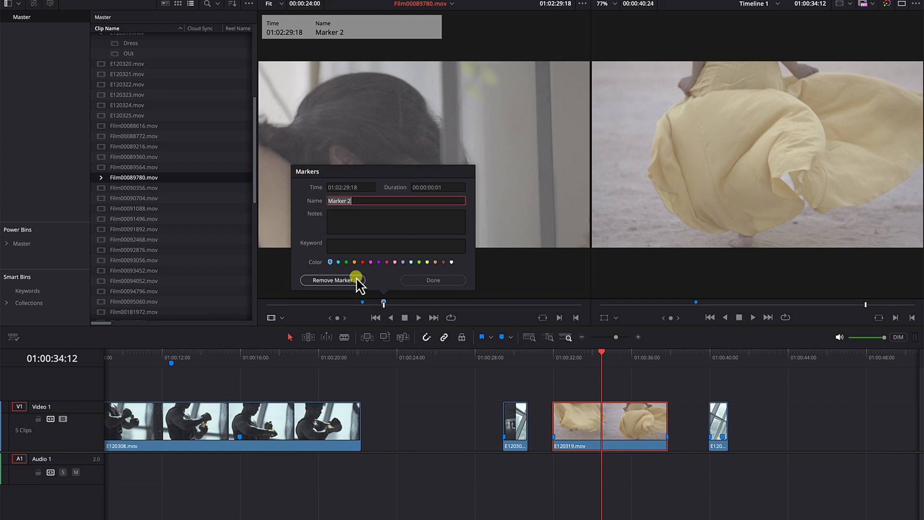
{"action": "key", "text": "Return"}
Step: Find where the hand pulls the book in Film00089780.mov and add a marker named "drag book" at 01:02:40:15
{"action": "mouse_move", "coordinate": [383, 305]}
{"action": "left_mouse_down"}
{"action": "mouse_move", "coordinate": [466, 305]}
{"action": "mouse_move", "coordinate": [453, 304]}
{"action": "left_mouse_up"}
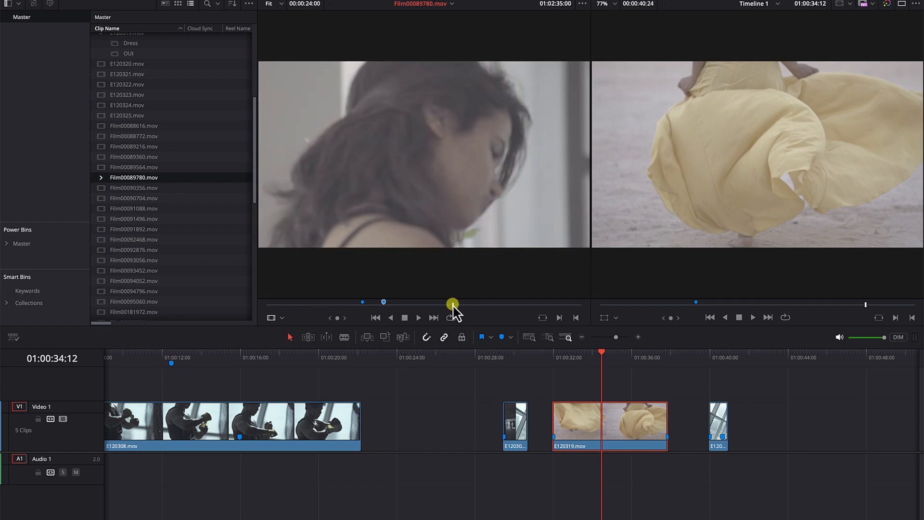
{"action": "left_click_drag", "start_coordinate": [453, 305], "coordinate": [527, 307]}
{"action": "mouse_move", "coordinate": [413, 288]}
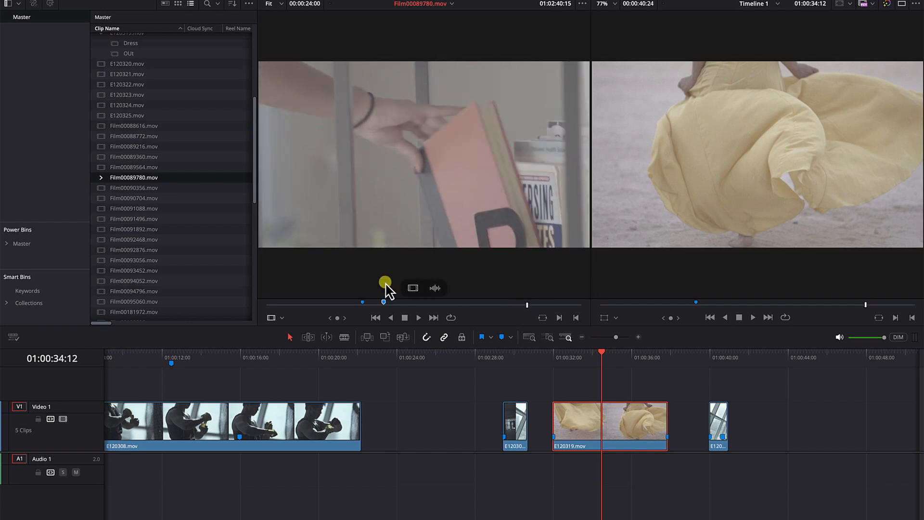
{"action": "key", "text": "m"}
{"action": "key", "text": "m"}
{"action": "type", "text": "drag book"}
{"action": "key", "text": "Return"}
Step: Play Film00089780.mov past the book action and add a marker named "end" at 01:02:43:04
{"action": "left_click", "coordinate": [417, 316]}
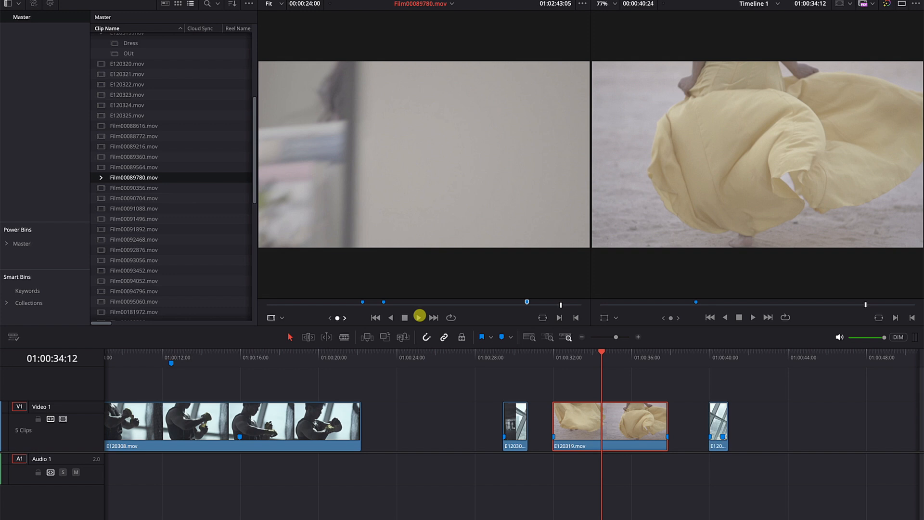
{"action": "left_click", "coordinate": [417, 316]}
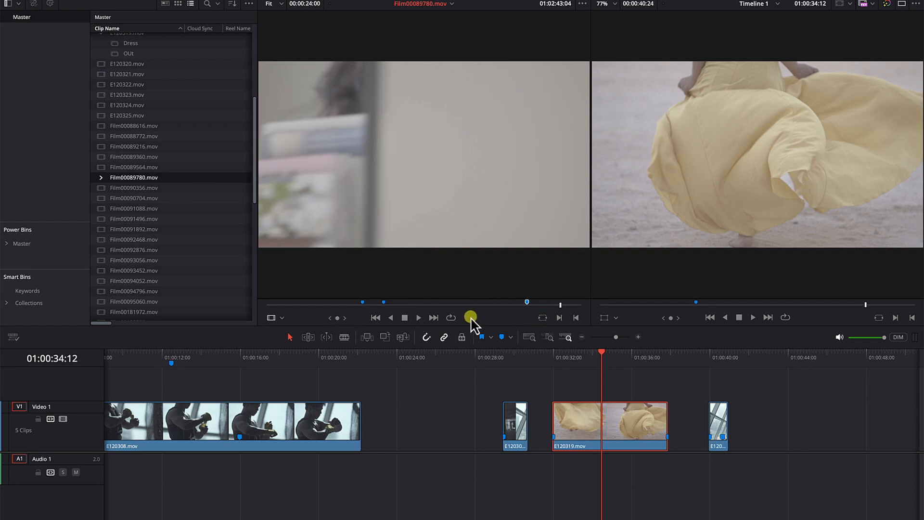
{"action": "key", "text": "m"}
{"action": "key", "text": "m"}
{"action": "type", "text": "end"}
{"action": "key", "text": "Return"}
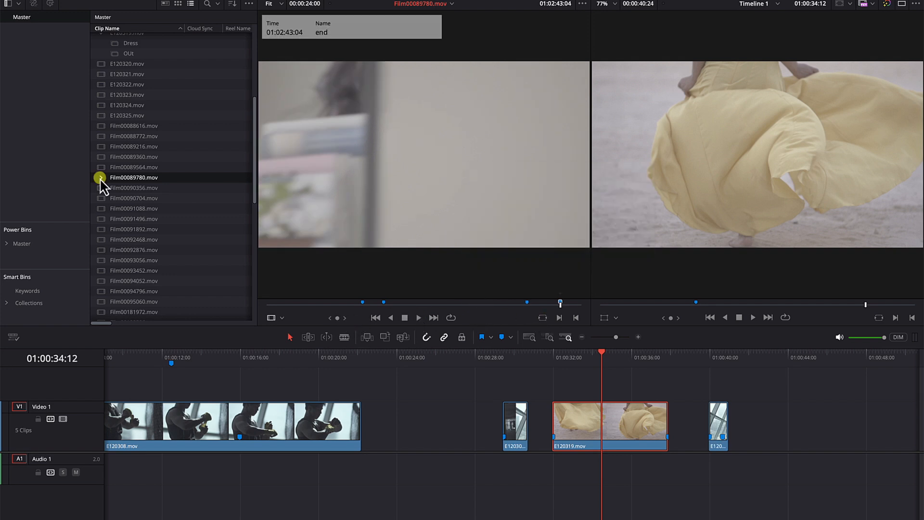
Step: Place the "looking for the book" entry of Film00089780.mov on the timeline just after the last clip, at about 01:00:42, and scrub through it
{"action": "left_click", "coordinate": [101, 177]}
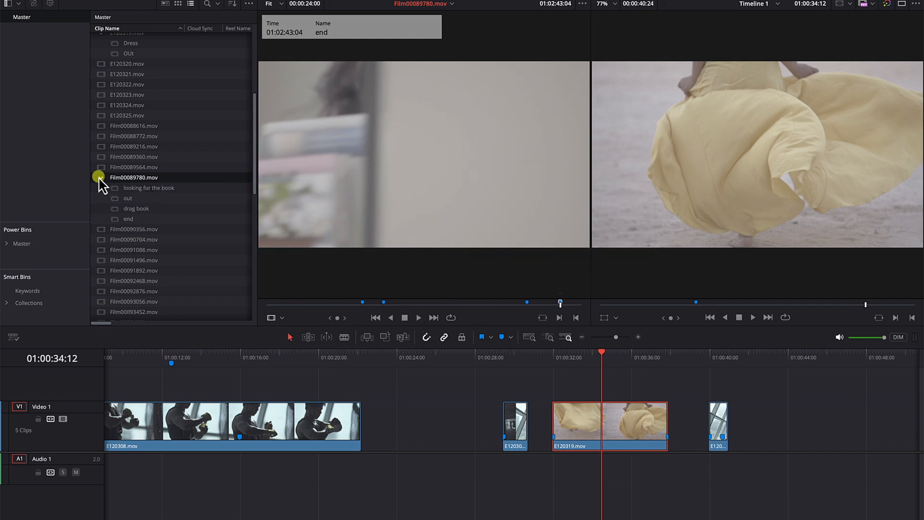
{"action": "left_click", "coordinate": [133, 188]}
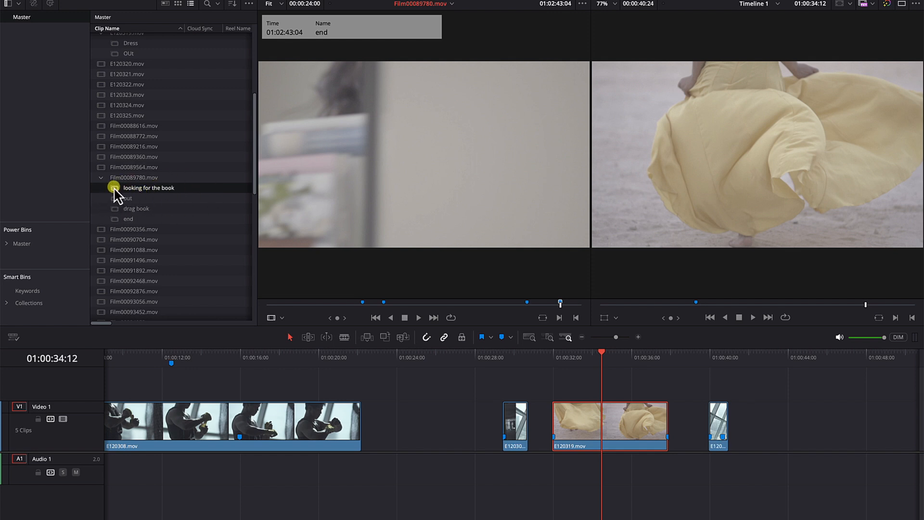
{"action": "left_click_drag", "start_coordinate": [371, 217], "coordinate": [747, 412]}
{"action": "left_click_drag", "start_coordinate": [753, 356], "coordinate": [770, 358]}
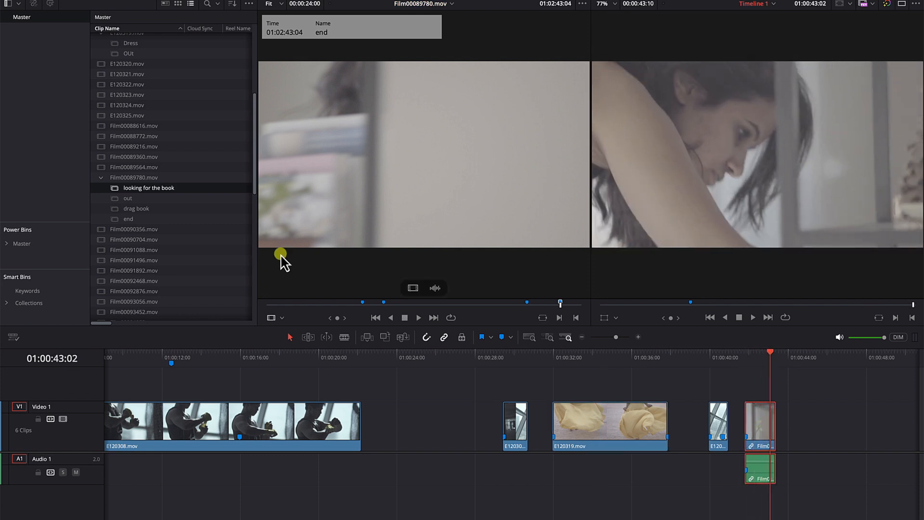
Step: Place the "drag book" entry directly after the "looking for the book" clip, turn off snapping and scrub across the cut
{"action": "left_click_drag", "start_coordinate": [147, 210], "coordinate": [780, 427]}
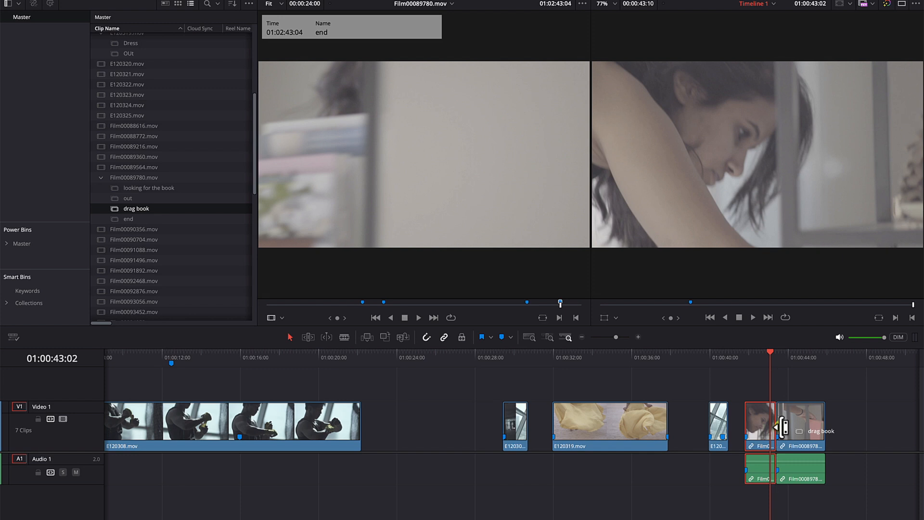
{"action": "left_click_drag", "start_coordinate": [752, 361], "coordinate": [757, 361]}
{"action": "left_click", "coordinate": [426, 337]}
{"action": "left_click_drag", "start_coordinate": [758, 362], "coordinate": [785, 378]}
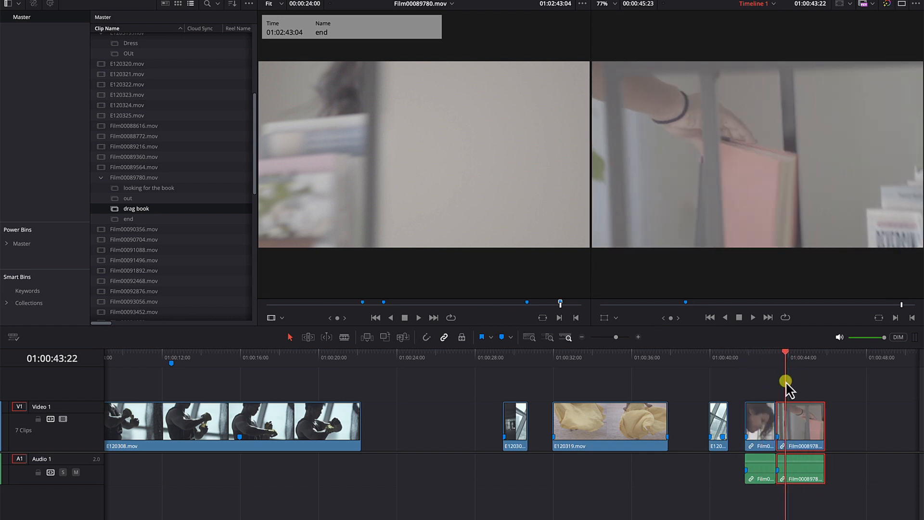